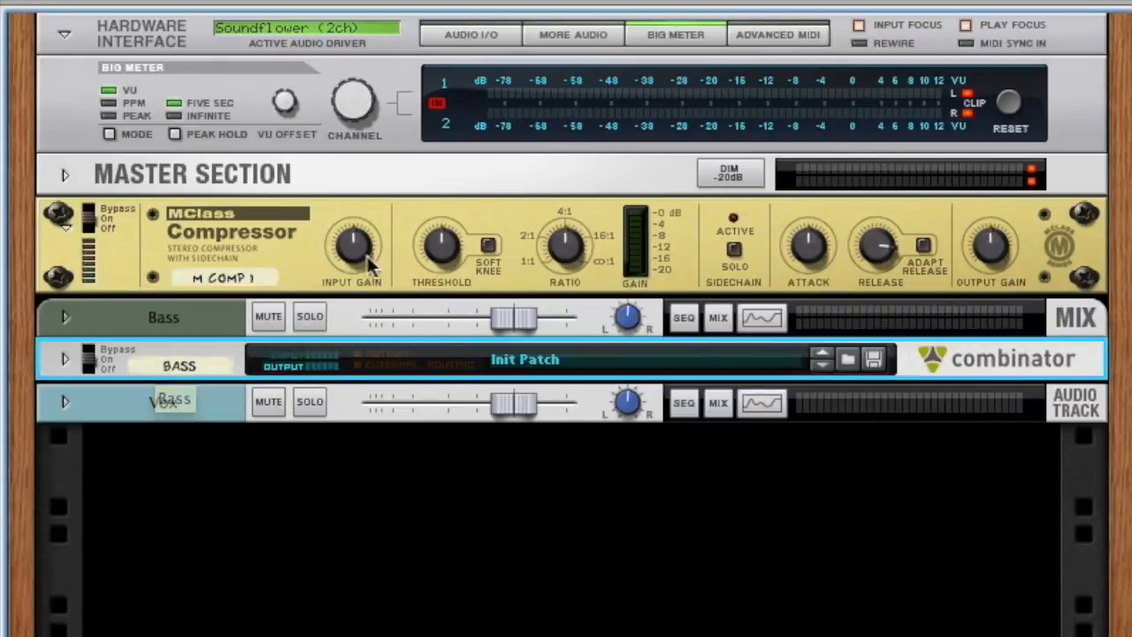
Try lowering the M COMP 1 compressor's input gain to about -4.1 dB, and return it to its centre setting
{"action": "mouse_move", "coordinate": [348, 238]}
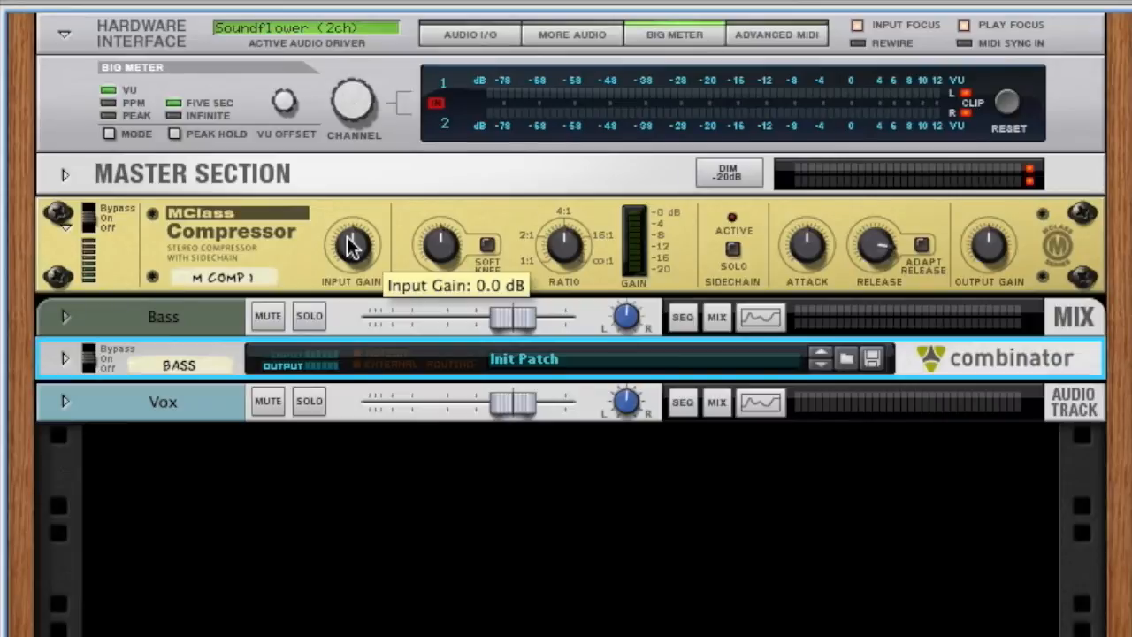
{"action": "left_click_drag", "start_coordinate": [349, 238], "coordinate": [364, 250]}
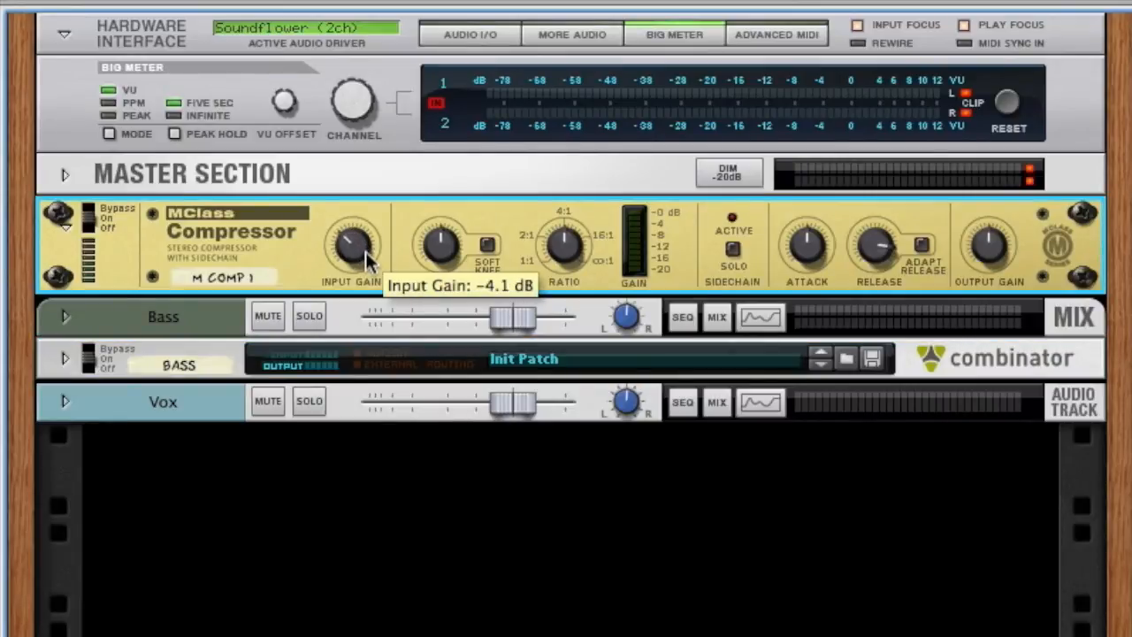
{"action": "left_click_drag", "start_coordinate": [367, 257], "coordinate": [379, 228]}
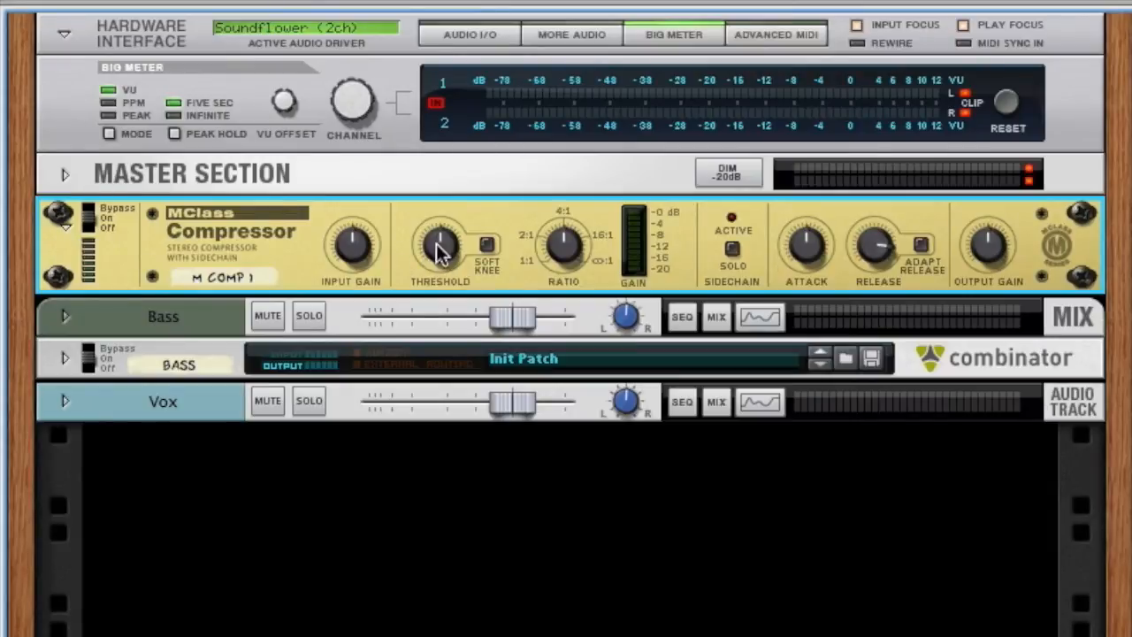
Sweep the M COMP 1 compressor's threshold down to -36.0 dB and up to 0.0 dB
{"action": "mouse_move", "coordinate": [446, 255]}
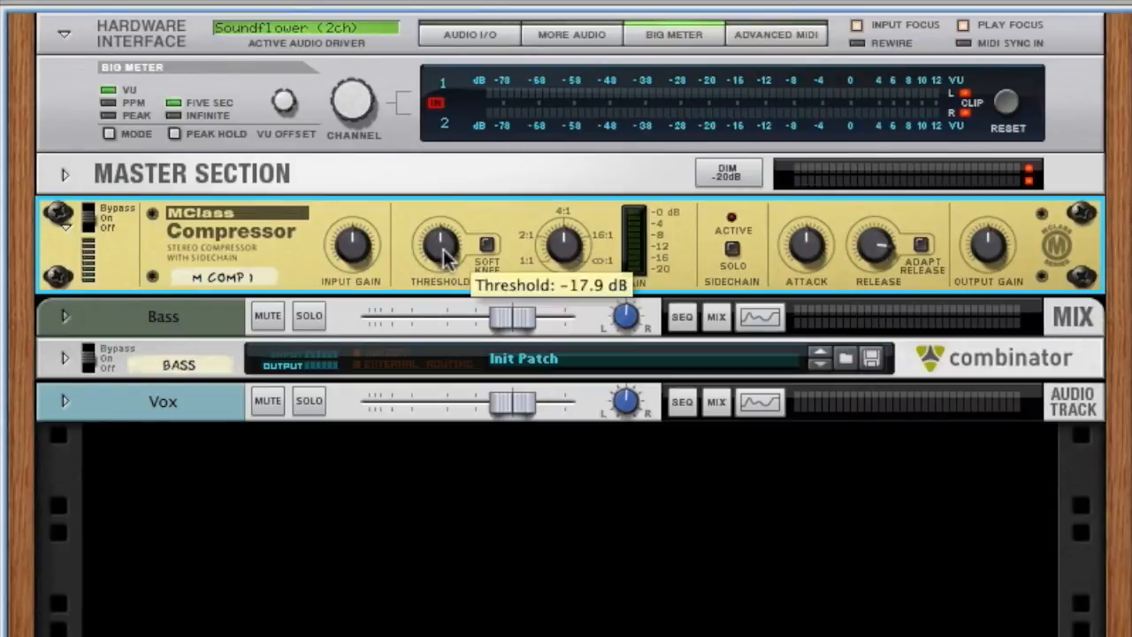
{"action": "left_click_drag", "start_coordinate": [446, 256], "coordinate": [466, 353]}
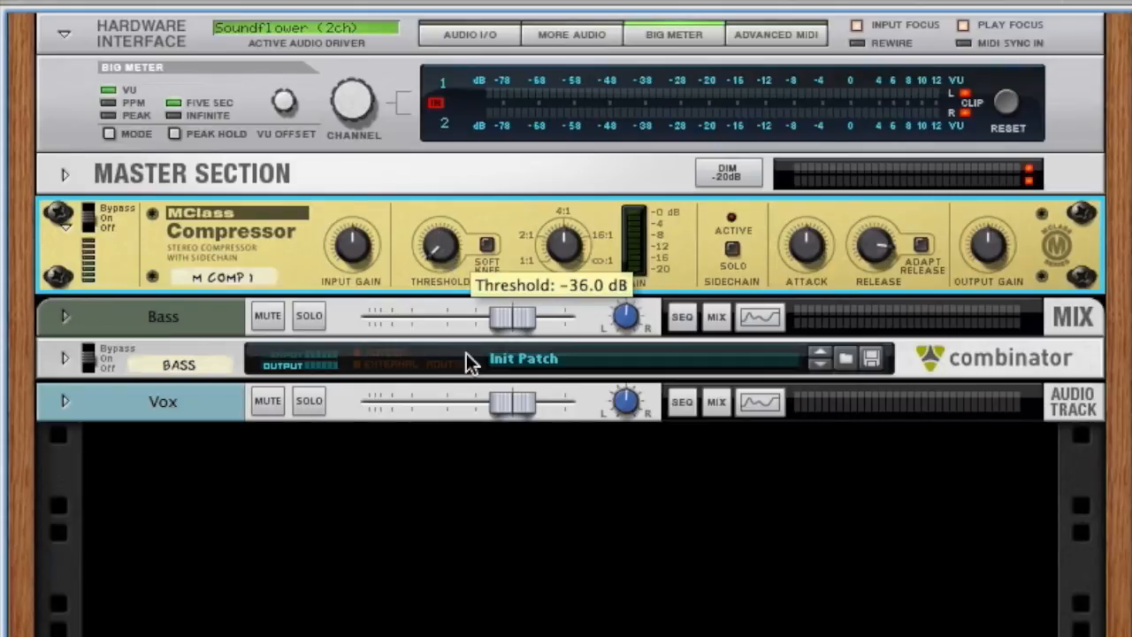
{"action": "left_click_drag", "start_coordinate": [465, 352], "coordinate": [433, 167]}
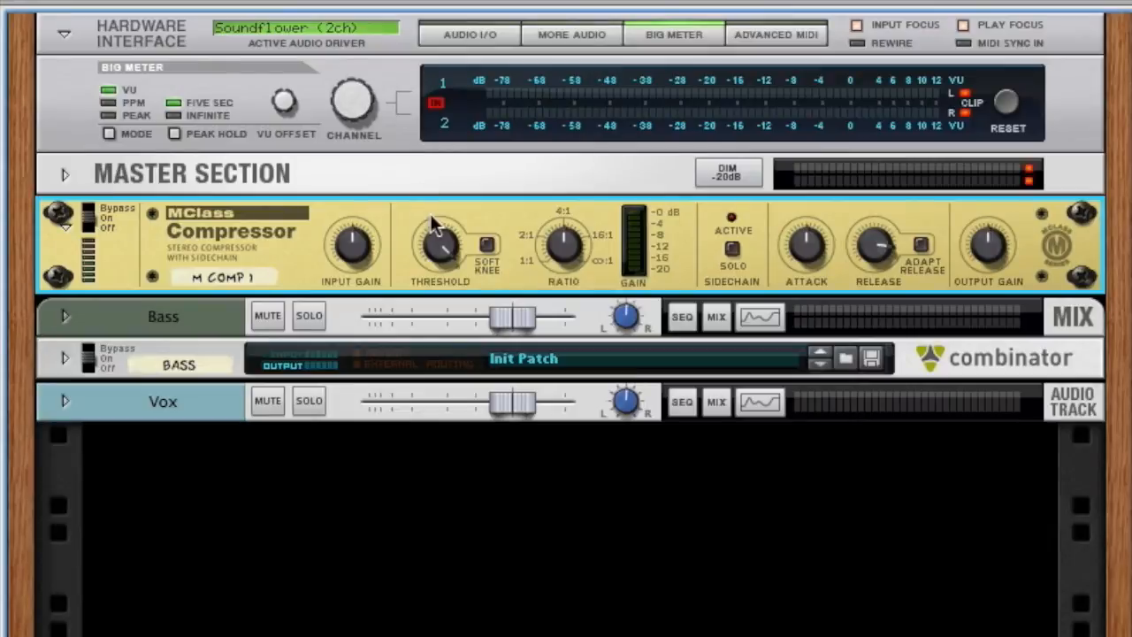
{"action": "mouse_move", "coordinate": [441, 246]}
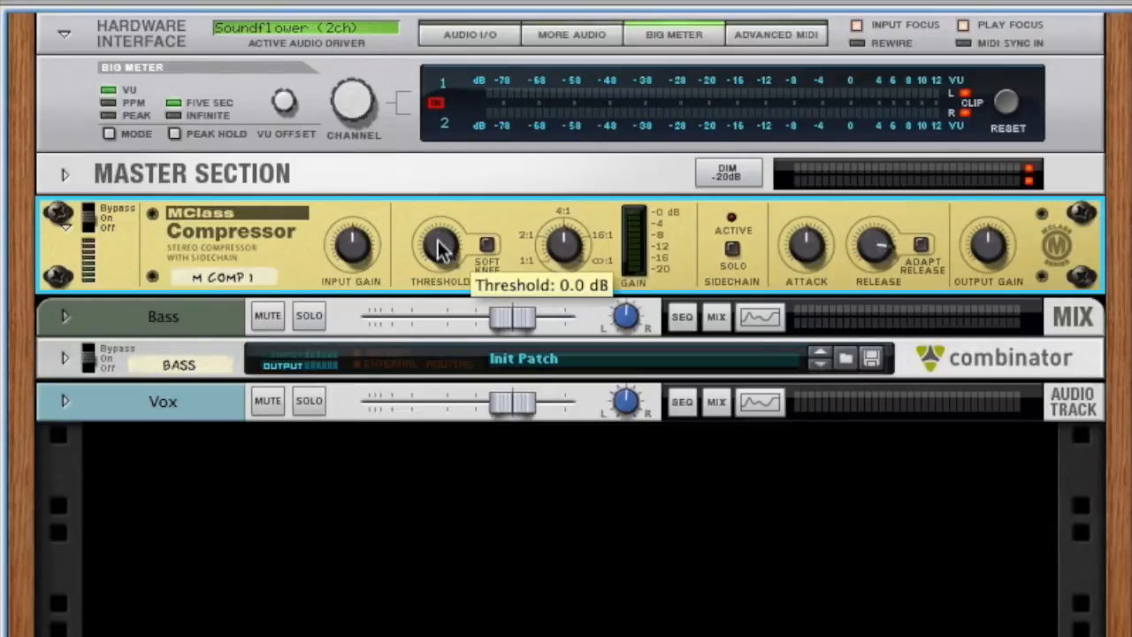
Raise the M COMP 1 compressor's ratio to ∞:1 and shorten its attack to about 1 ms
{"action": "mouse_move", "coordinate": [566, 256]}
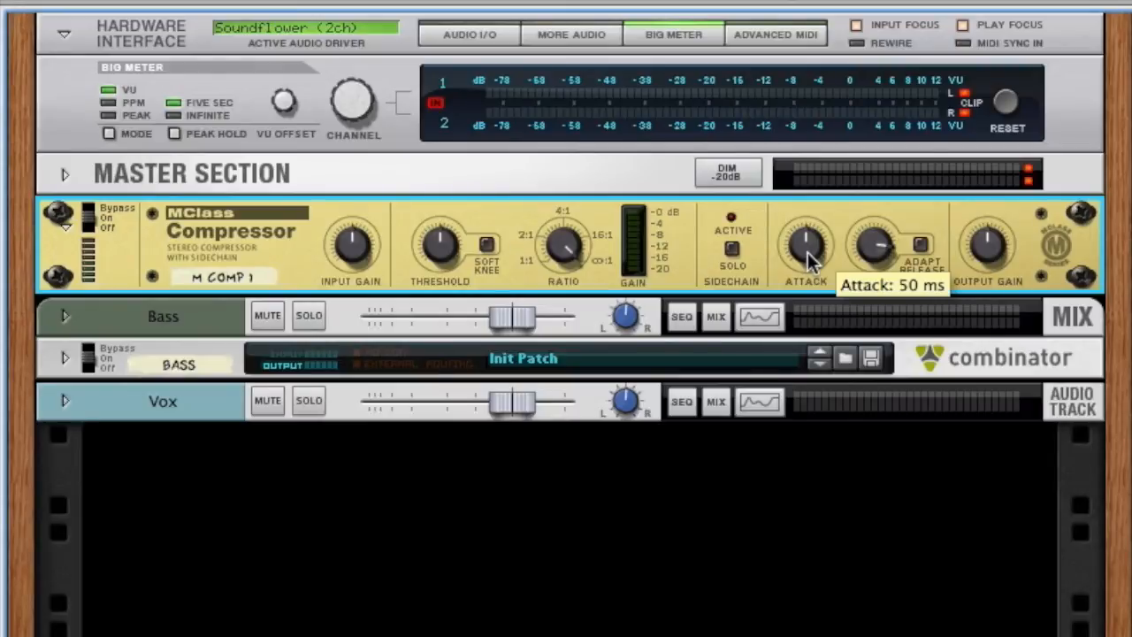
{"action": "left_click_drag", "start_coordinate": [810, 256], "coordinate": [815, 342]}
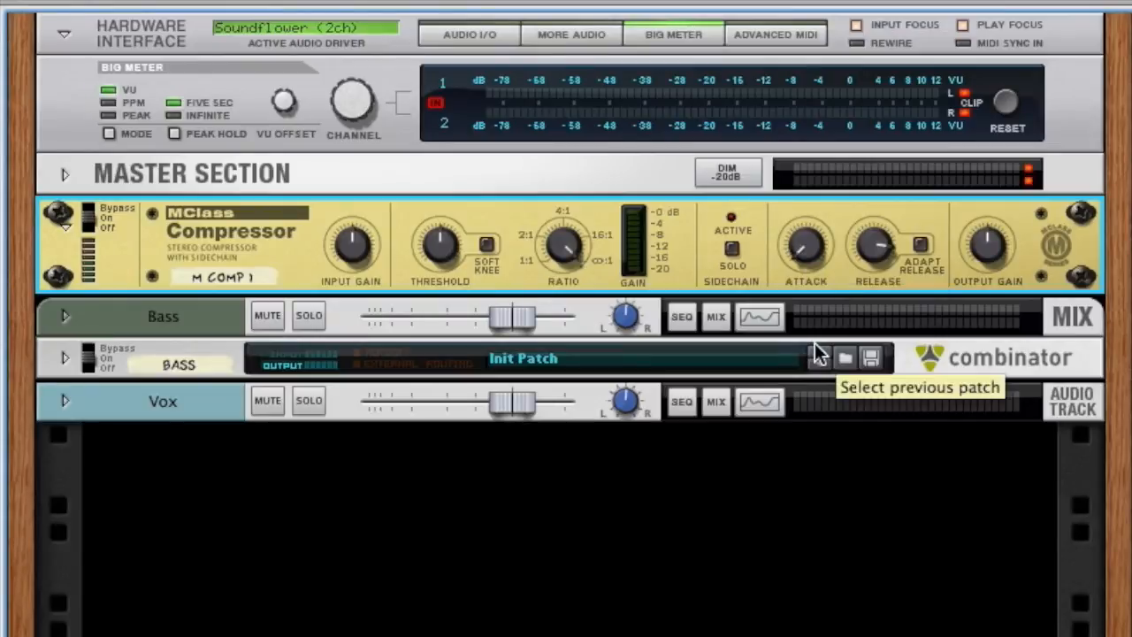
{"action": "mouse_move", "coordinate": [814, 265]}
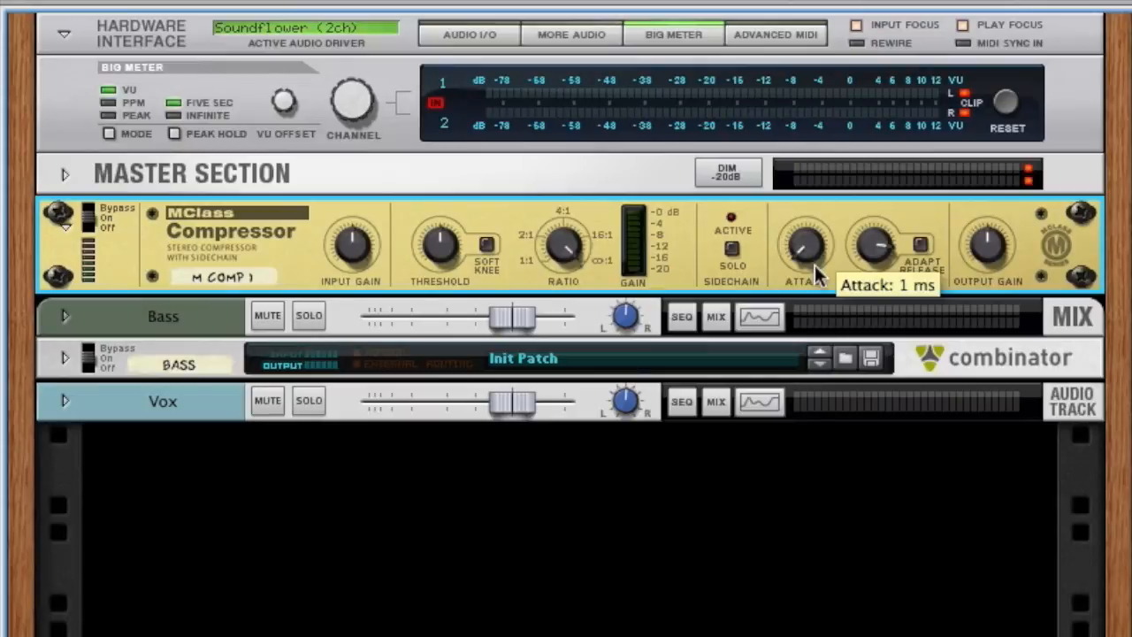
{"action": "left_click_drag", "start_coordinate": [812, 257], "coordinate": [814, 250]}
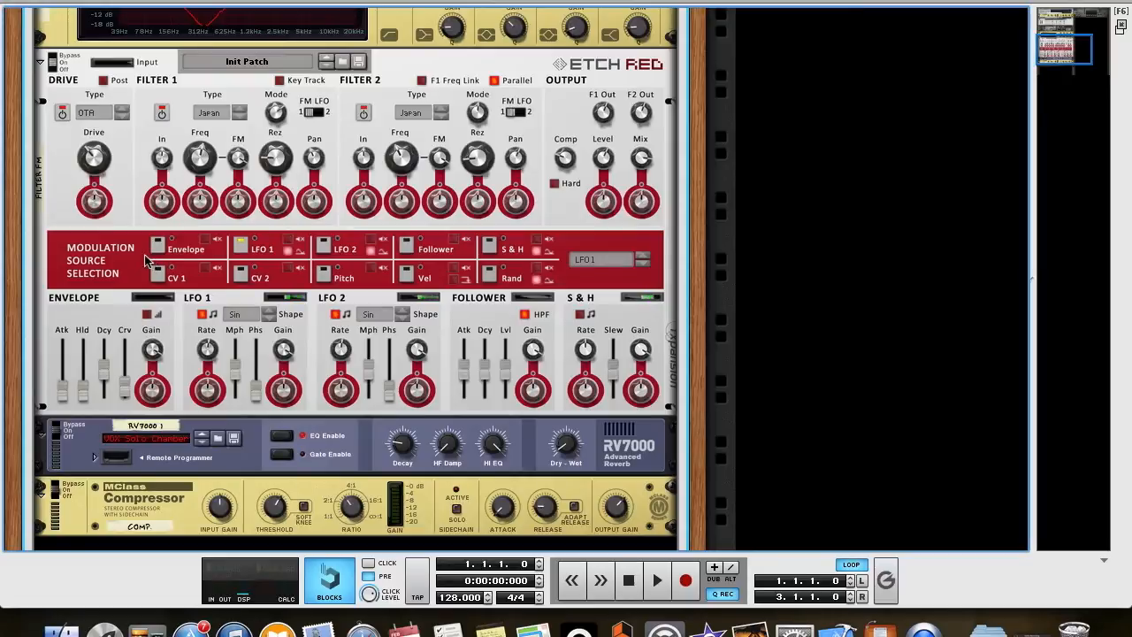
Audition the loop with the COMP. compressor below the RV7000 disabled, and again with it switched on
{"action": "left_click", "coordinate": [56, 500]}
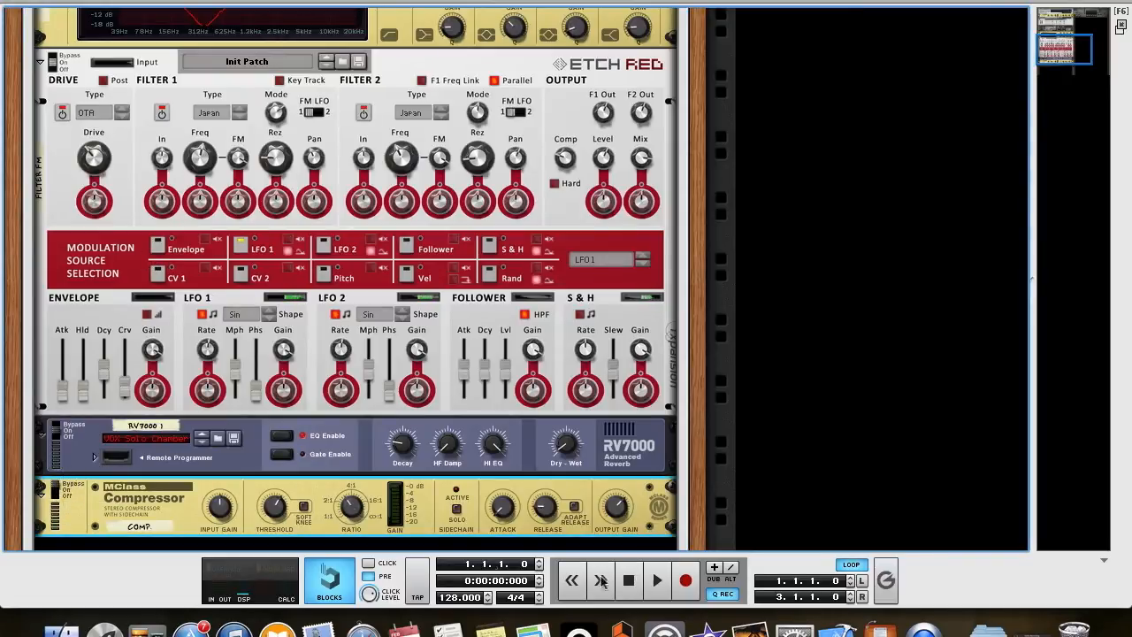
{"action": "left_click", "coordinate": [659, 580]}
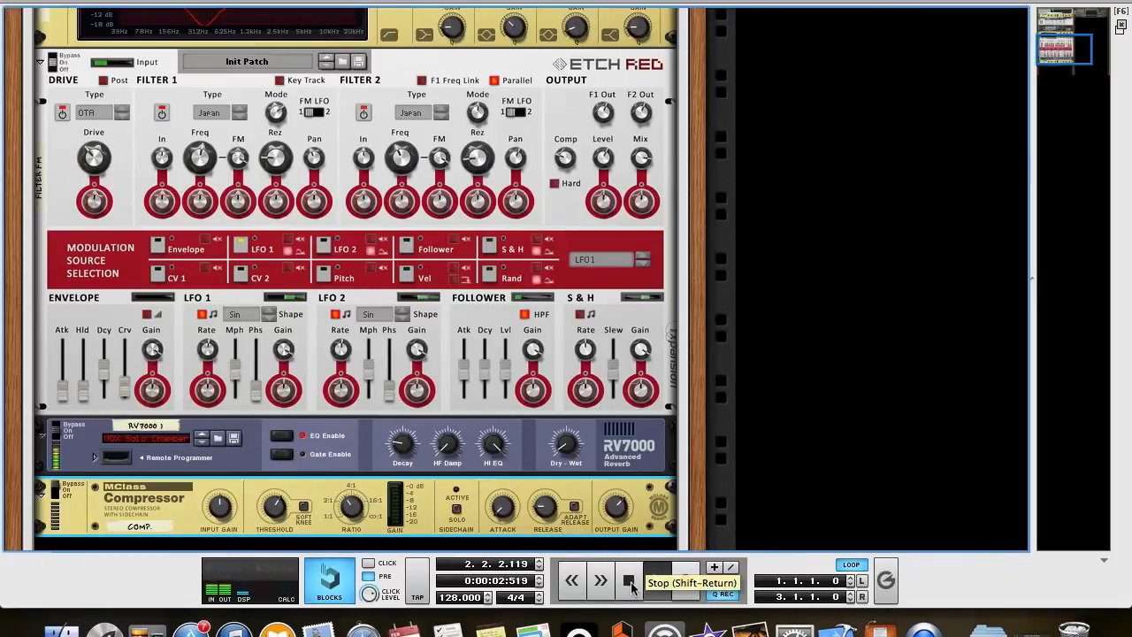
{"action": "double_click", "coordinate": [629, 581]}
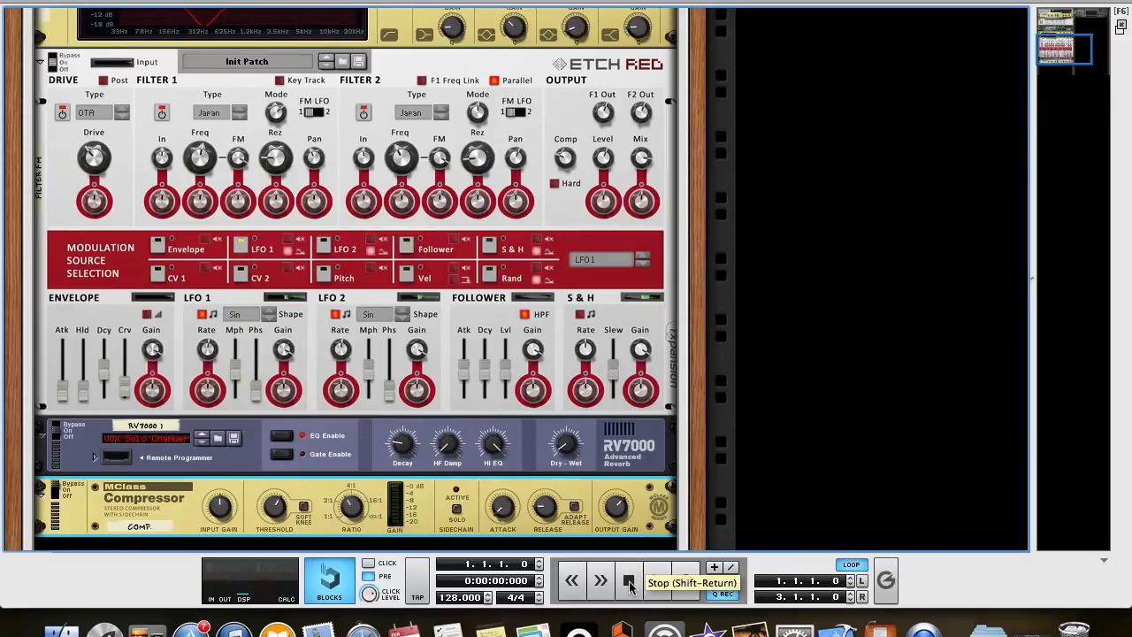
{"action": "left_click", "coordinate": [56, 491]}
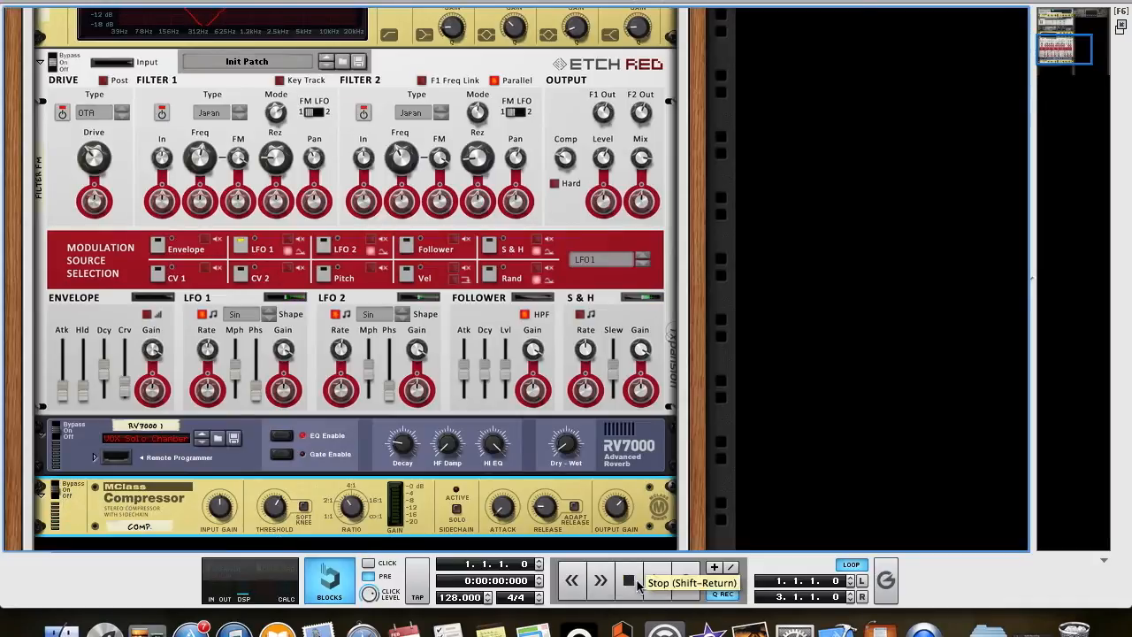
{"action": "left_click", "coordinate": [655, 584]}
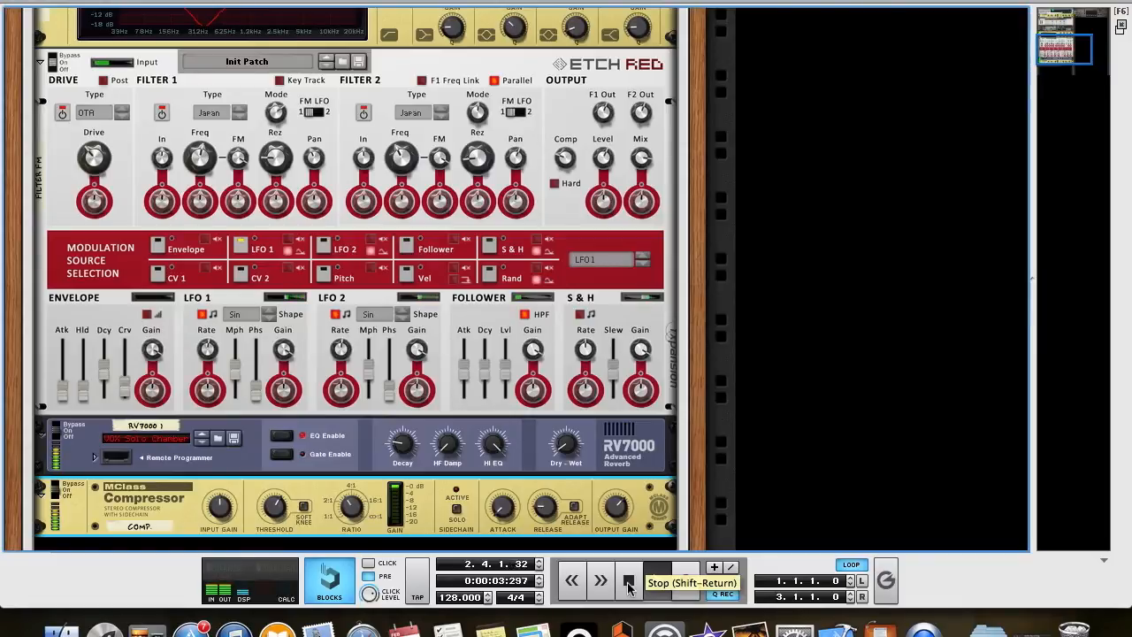
{"action": "double_click", "coordinate": [628, 581]}
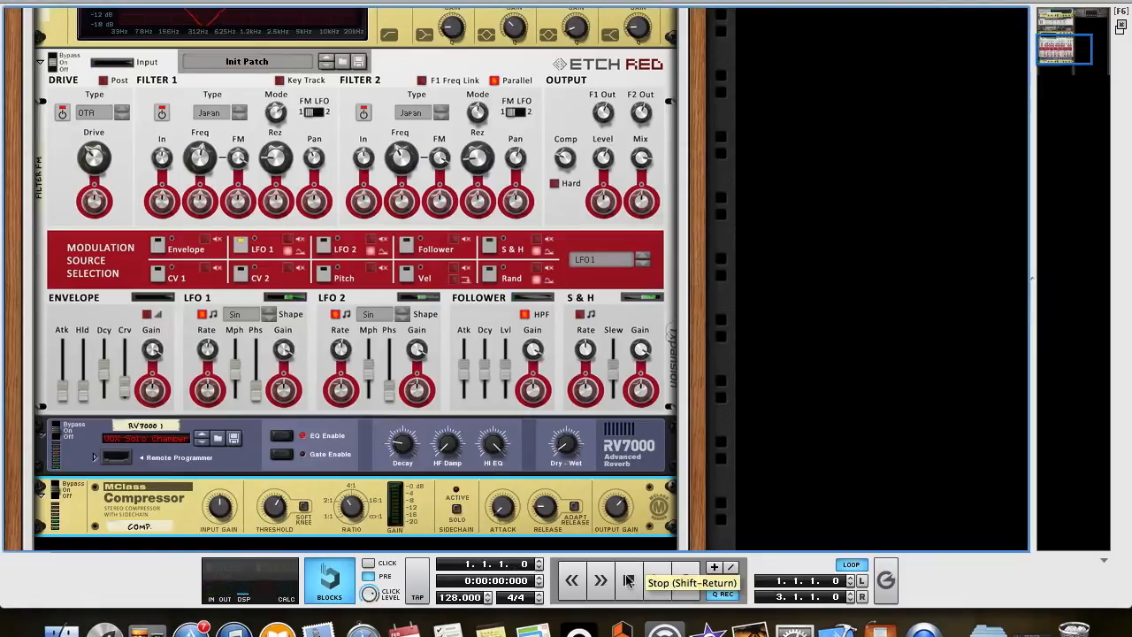
Fold the COMP. compressor and add another MClass Compressor below it inside the Bass combinator
{"action": "left_click", "coordinate": [40, 492]}
{"action": "right_click", "coordinate": [177, 516]}
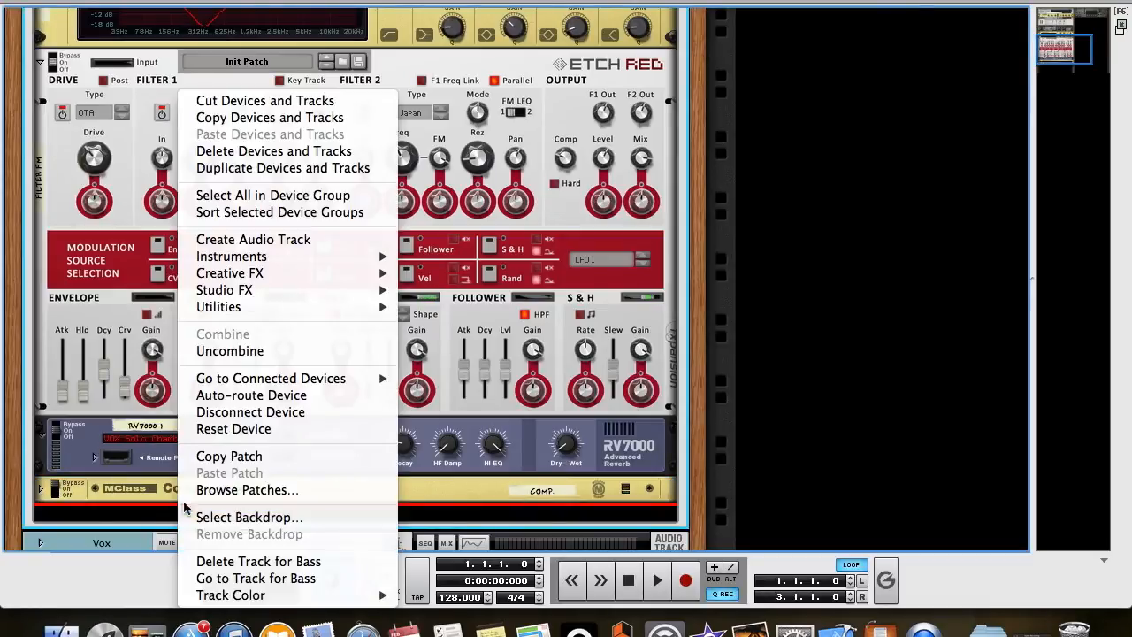
{"action": "mouse_move", "coordinate": [262, 292]}
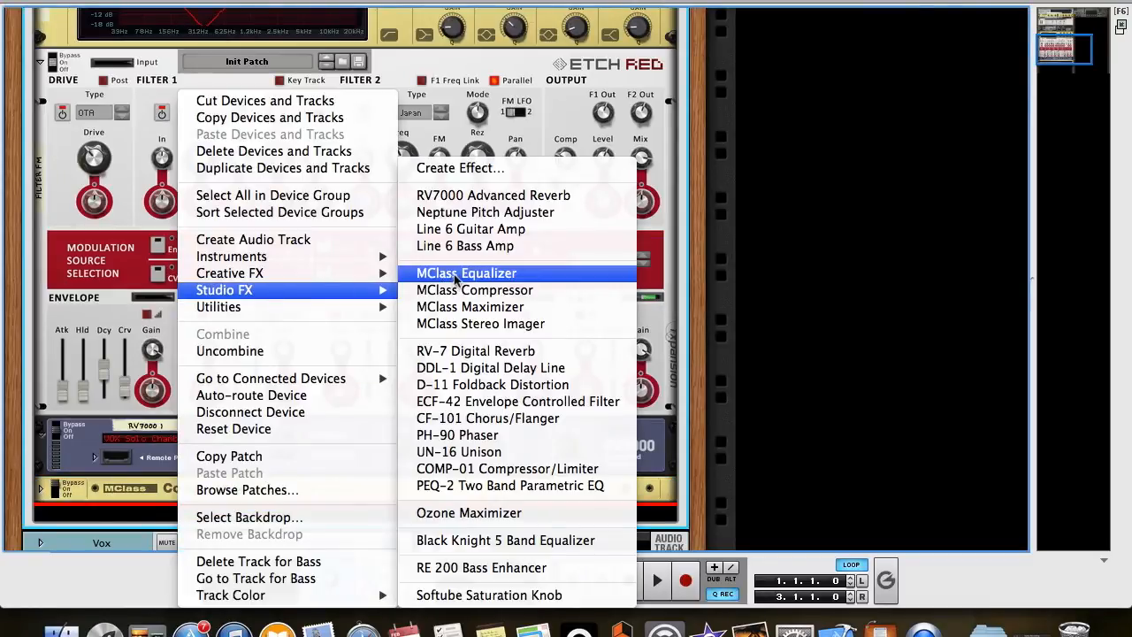
{"action": "left_click", "coordinate": [478, 292]}
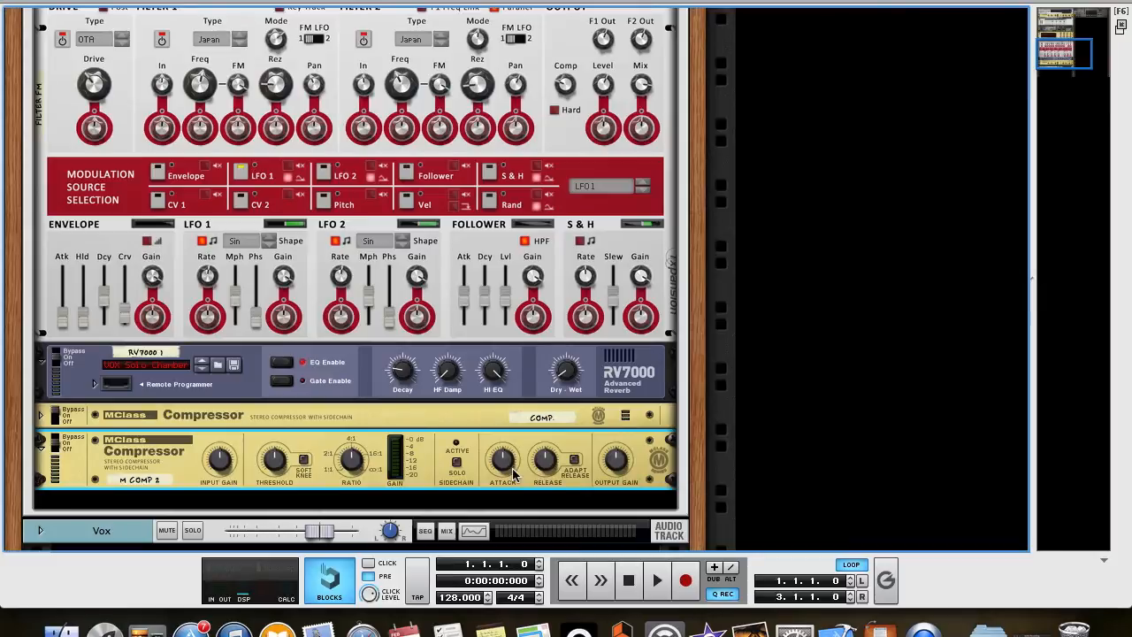
Set the new compressor's attack to 1 ms and shorten its release well below the default
{"action": "mouse_move", "coordinate": [513, 469]}
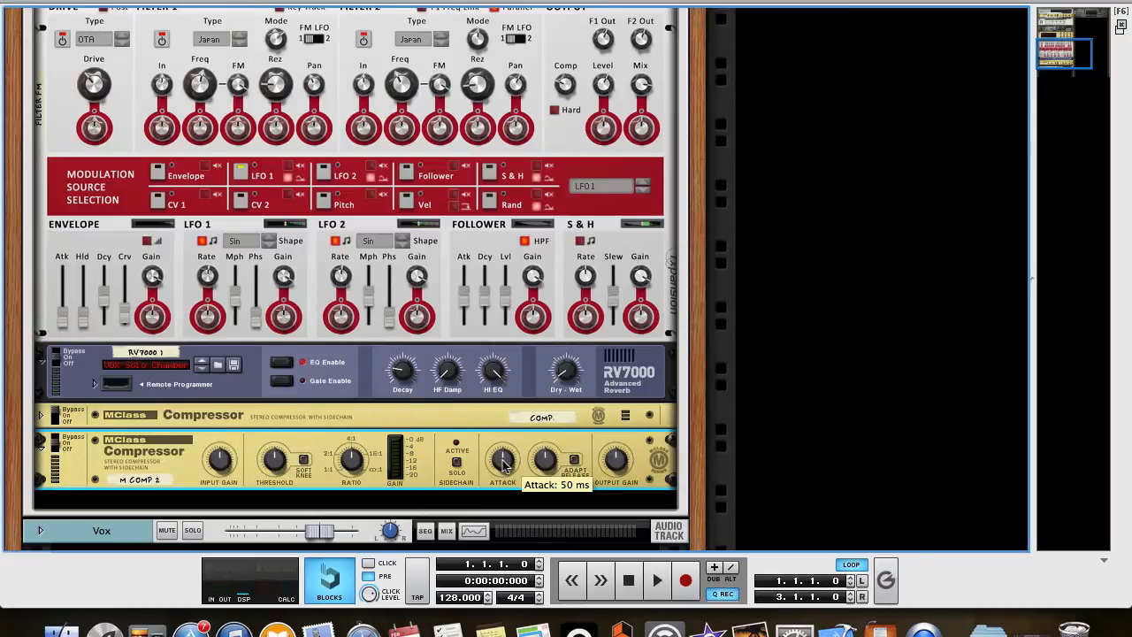
{"action": "left_click_drag", "start_coordinate": [504, 466], "coordinate": [523, 552]}
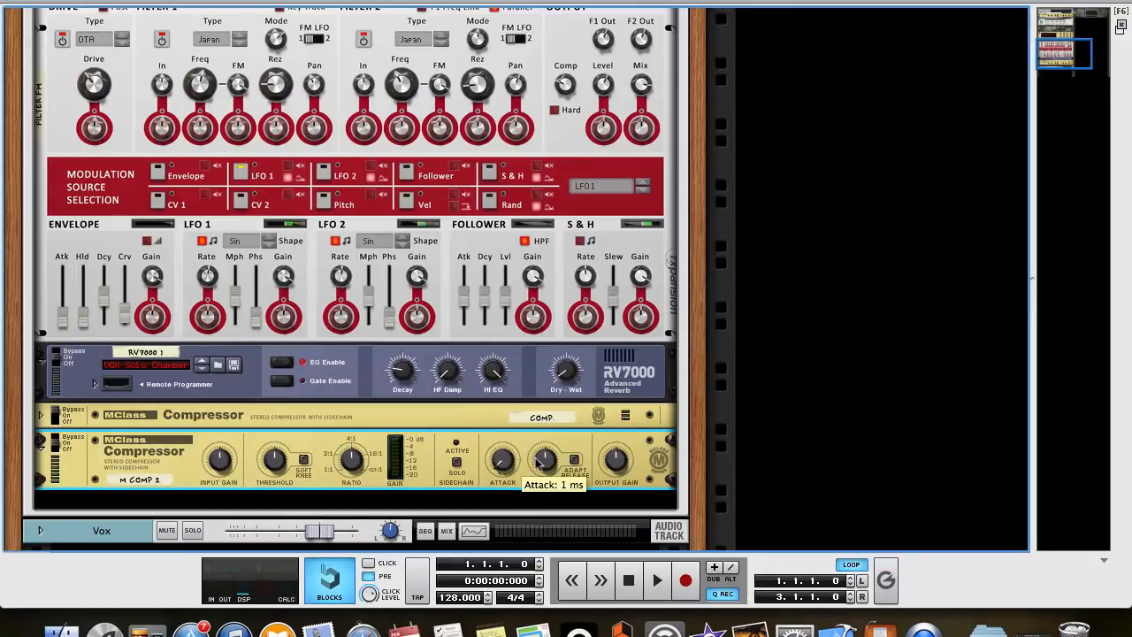
{"action": "mouse_move", "coordinate": [541, 463]}
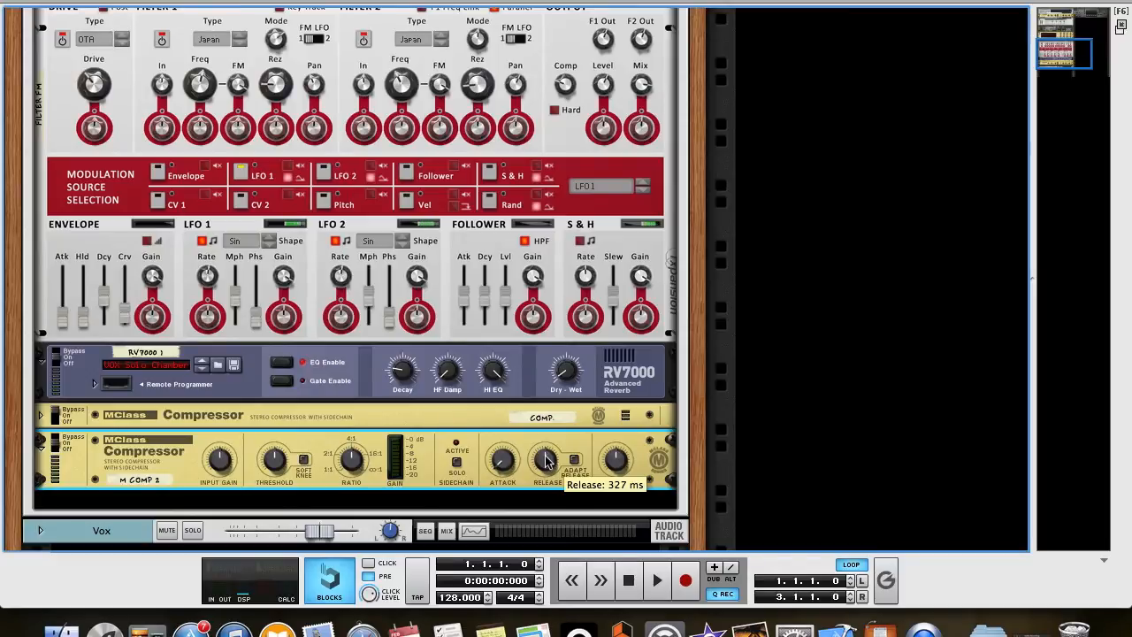
{"action": "left_click_drag", "start_coordinate": [545, 459], "coordinate": [545, 486]}
Tune the new compressor's threshold by ear with short loop playbacks, starting from -36.0 dB and raising it to around mid-range
{"action": "mouse_move", "coordinate": [352, 462]}
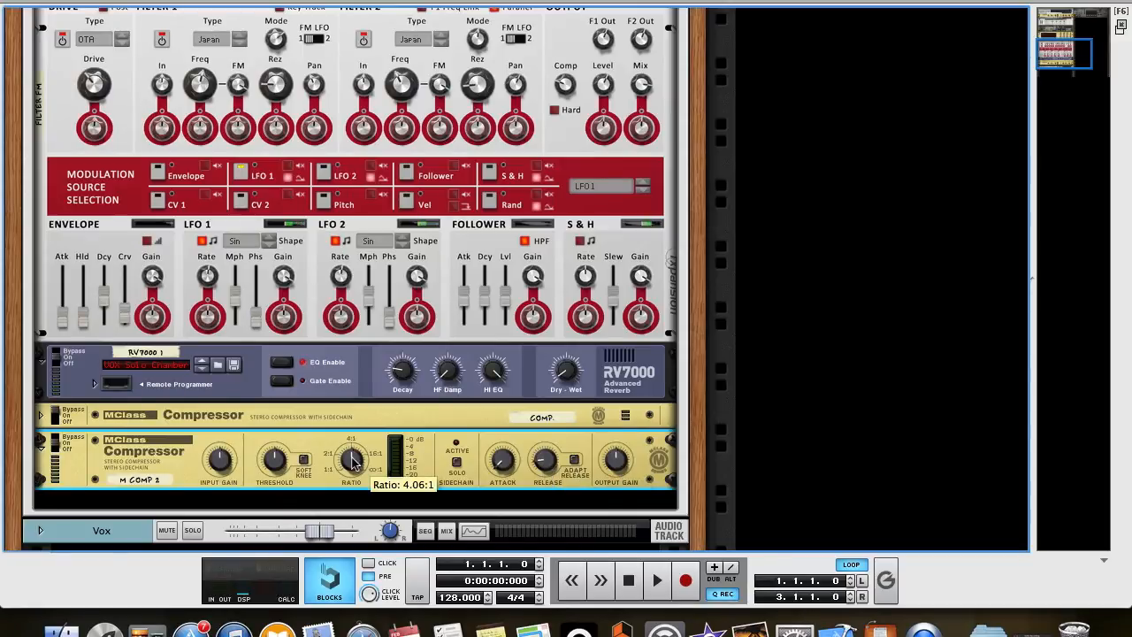
{"action": "mouse_move", "coordinate": [285, 469]}
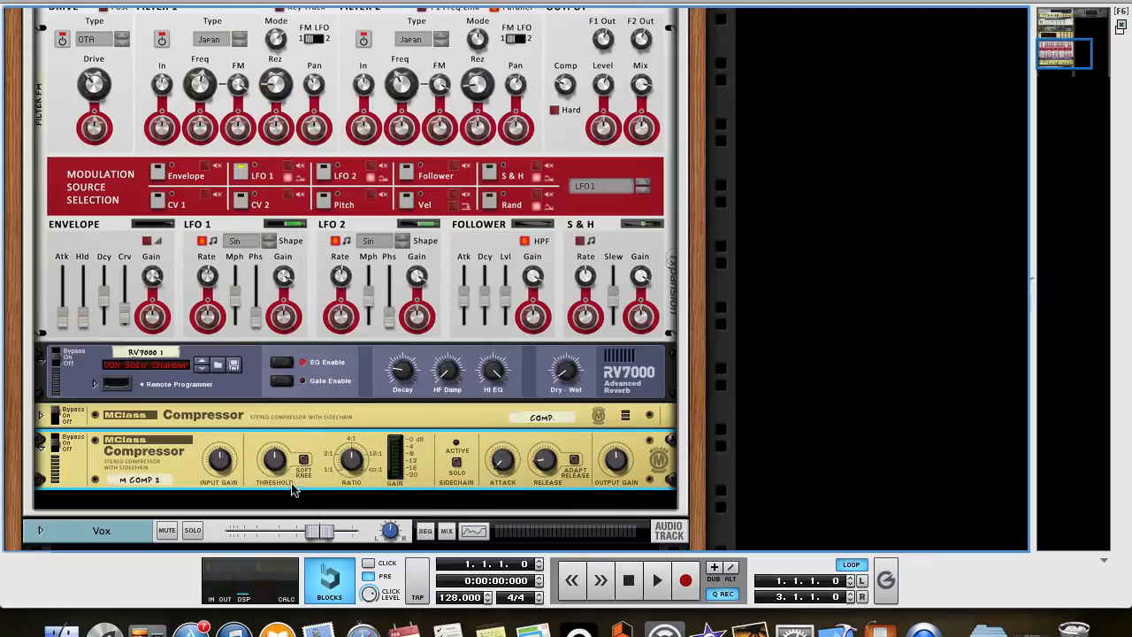
{"action": "left_click_drag", "start_coordinate": [277, 460], "coordinate": [286, 513]}
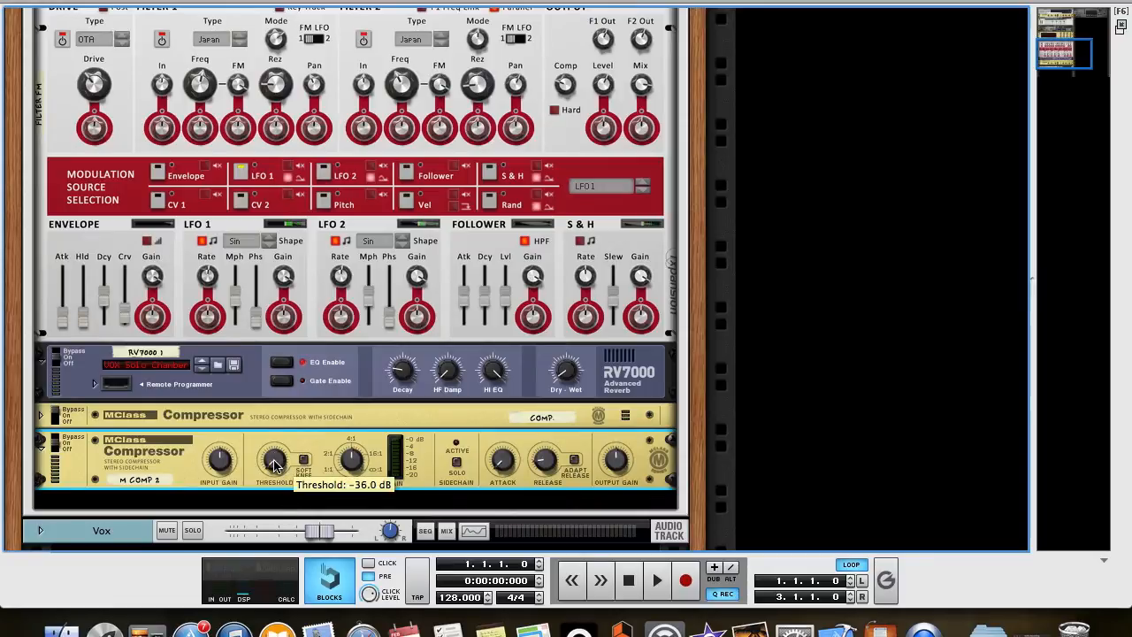
{"action": "left_click_drag", "start_coordinate": [274, 466], "coordinate": [282, 449]}
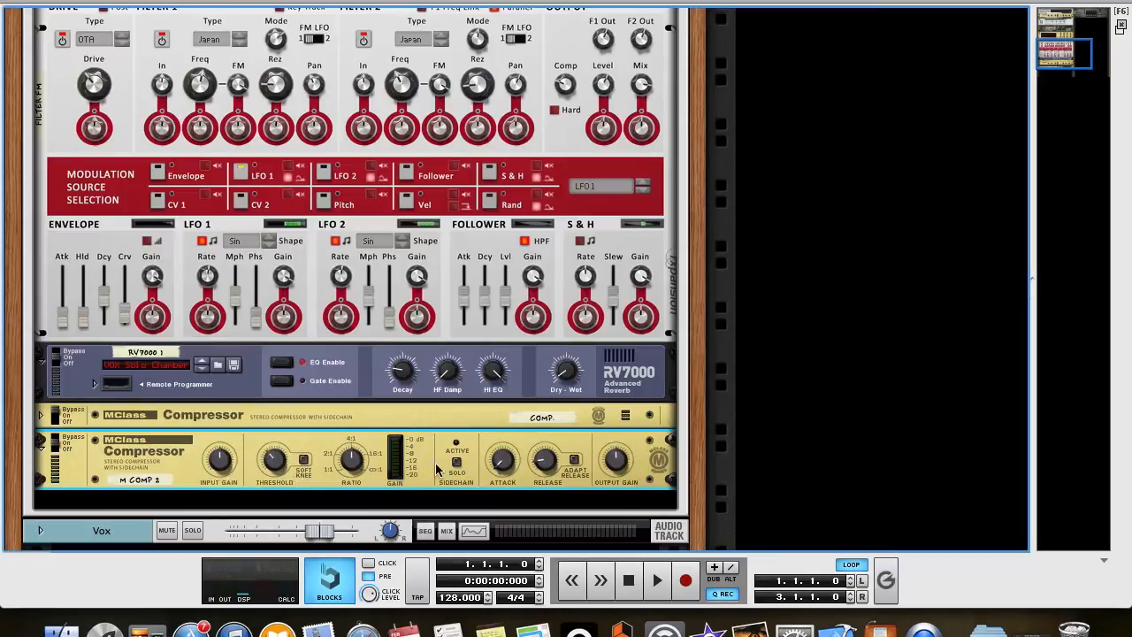
{"action": "mouse_move", "coordinate": [283, 480]}
{"action": "left_mouse_down"}
{"action": "mouse_move", "coordinate": [283, 493]}
{"action": "mouse_move", "coordinate": [282, 467]}
{"action": "left_mouse_up"}
{"action": "key", "text": "space"}
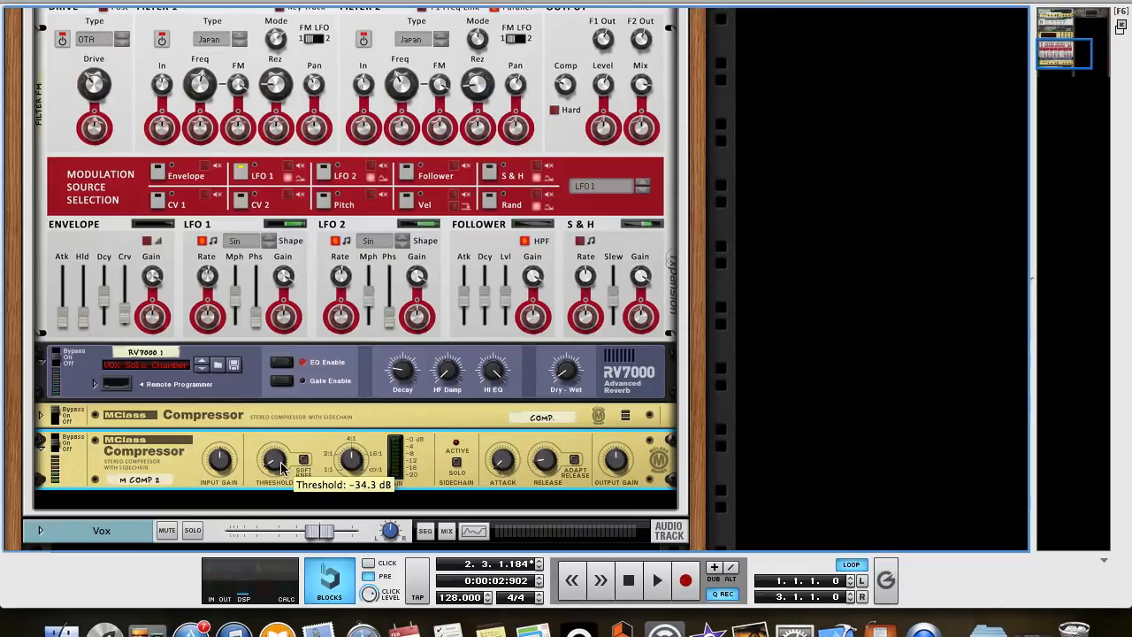
{"action": "key", "text": "space"}
{"action": "left_click_drag", "start_coordinate": [281, 467], "coordinate": [286, 438]}
{"action": "key", "text": "space"}
{"action": "mouse_move", "coordinate": [276, 469]}
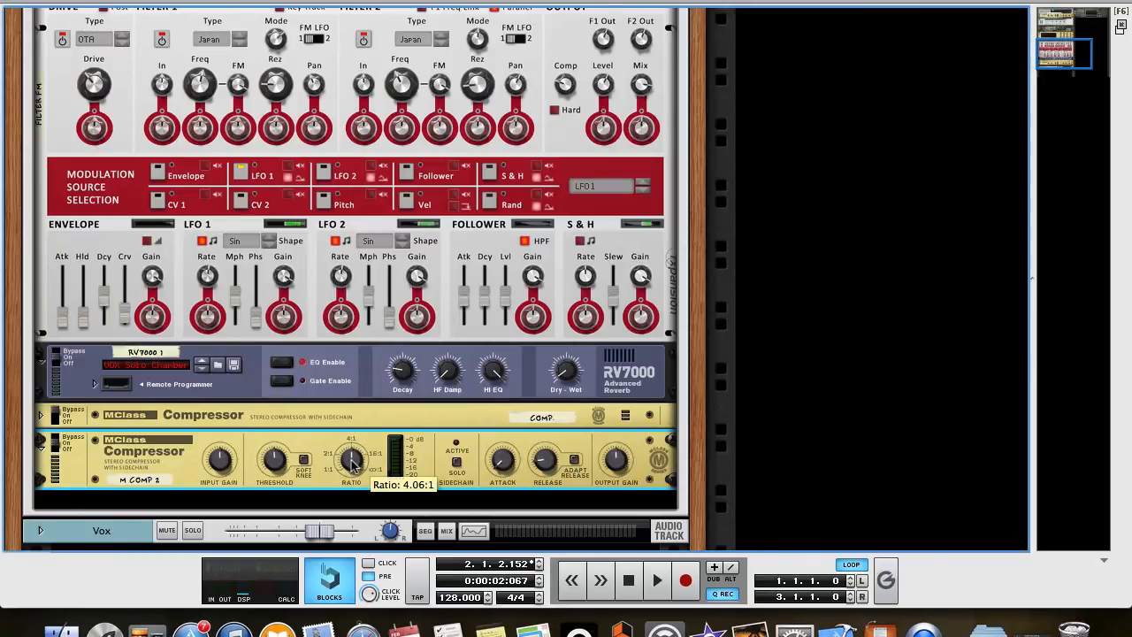
Try the new compressor's ratio at about 16.8:1, and bring it down to slightly below 4:1
{"action": "left_click_drag", "start_coordinate": [351, 463], "coordinate": [352, 453]}
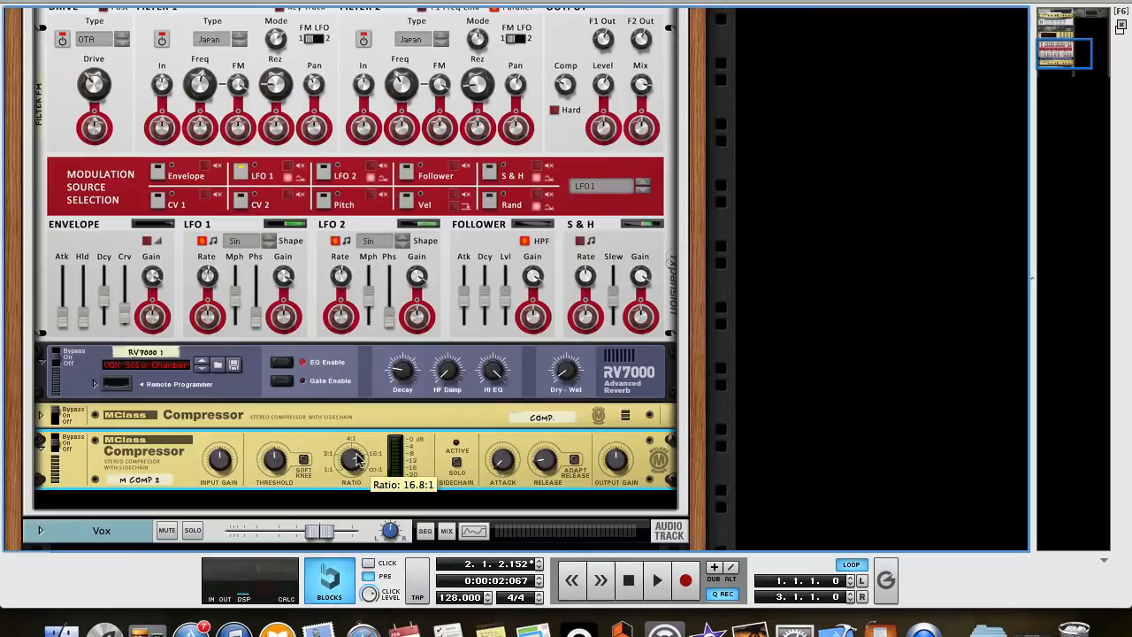
{"action": "left_click_drag", "start_coordinate": [357, 457], "coordinate": [354, 466]}
{"action": "mouse_move", "coordinate": [349, 463]}
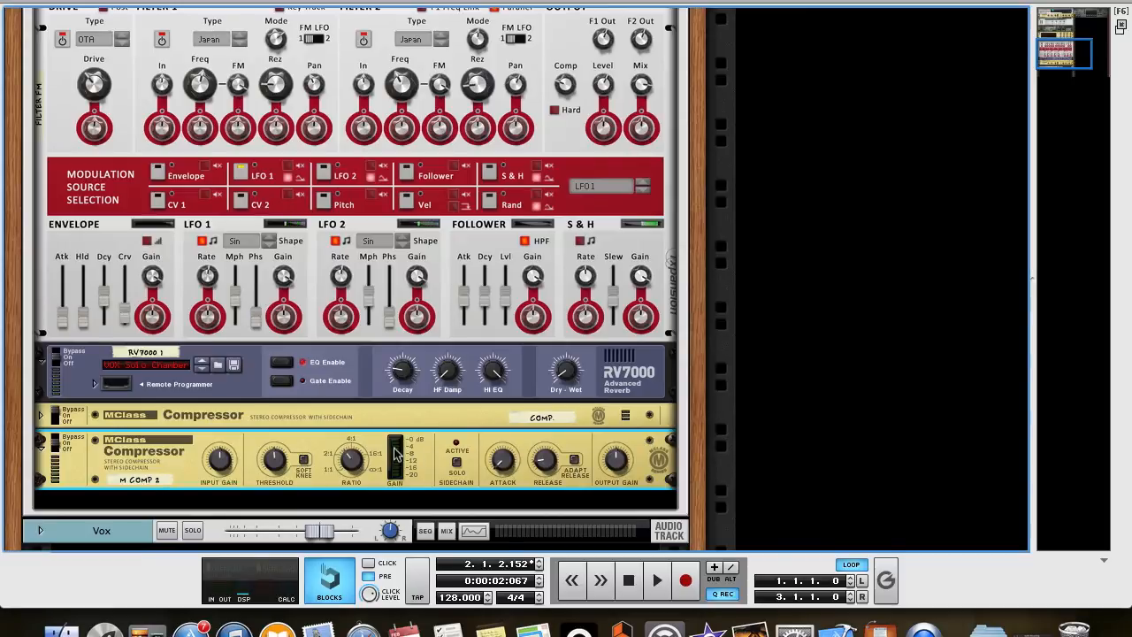
Play the loop to watch the gain reduction while fine-tuning the new compressor's threshold, and stop playback
{"action": "key", "text": "space"}
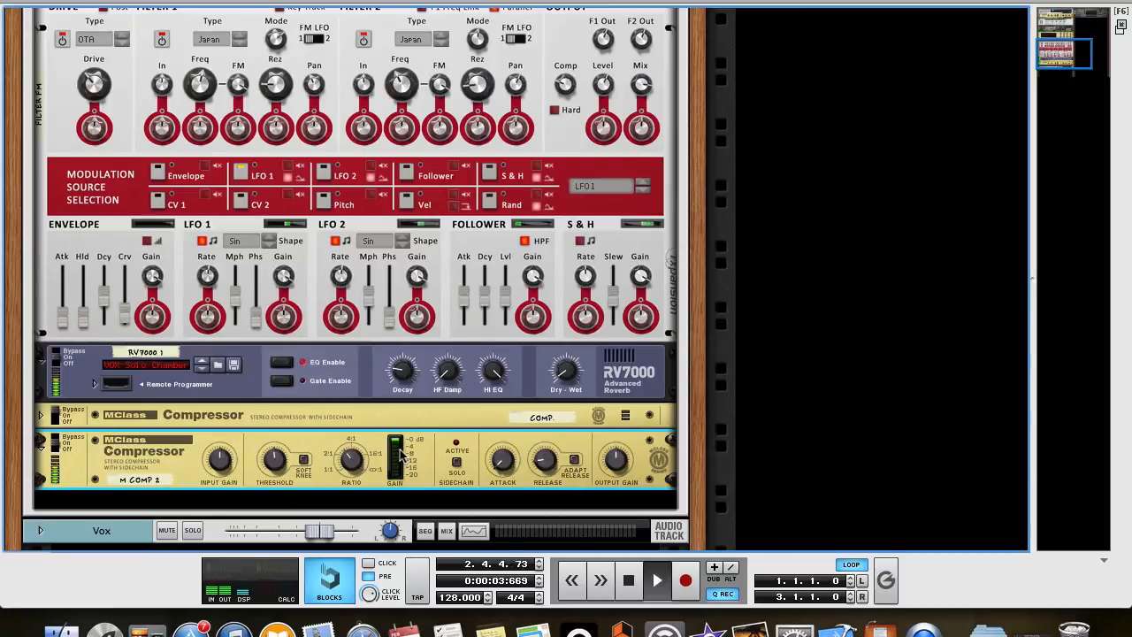
{"action": "left_click_drag", "start_coordinate": [283, 461], "coordinate": [283, 462]}
{"action": "key", "text": "space"}
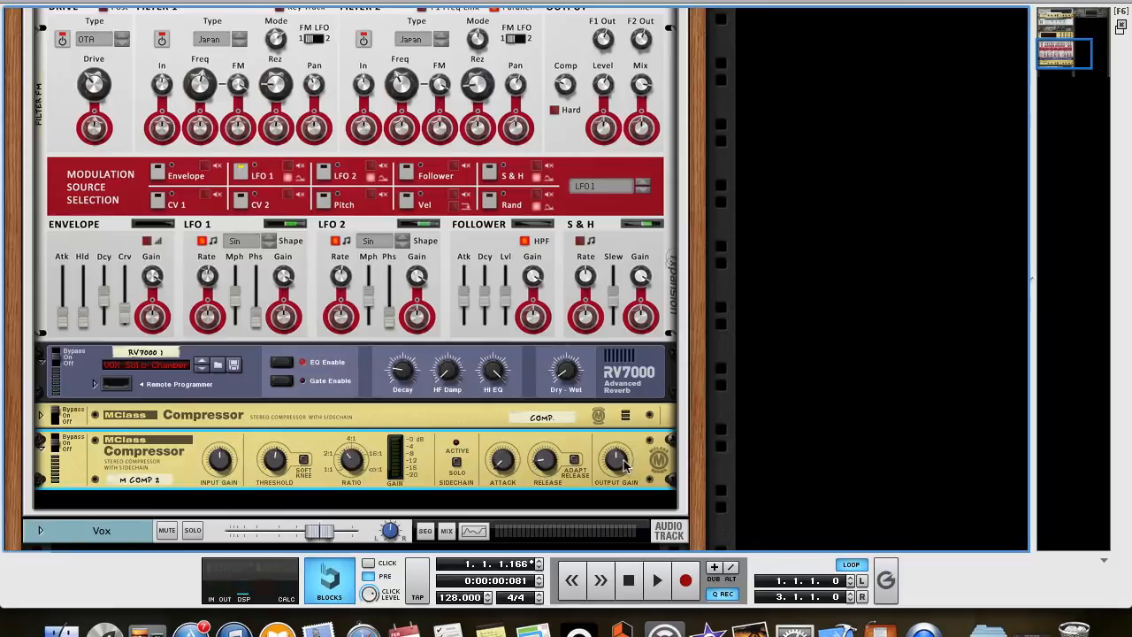
Raise the new compressor's output gain moderately above its centre setting and play the loop to hear the change
{"action": "left_click_drag", "start_coordinate": [623, 462], "coordinate": [628, 458]}
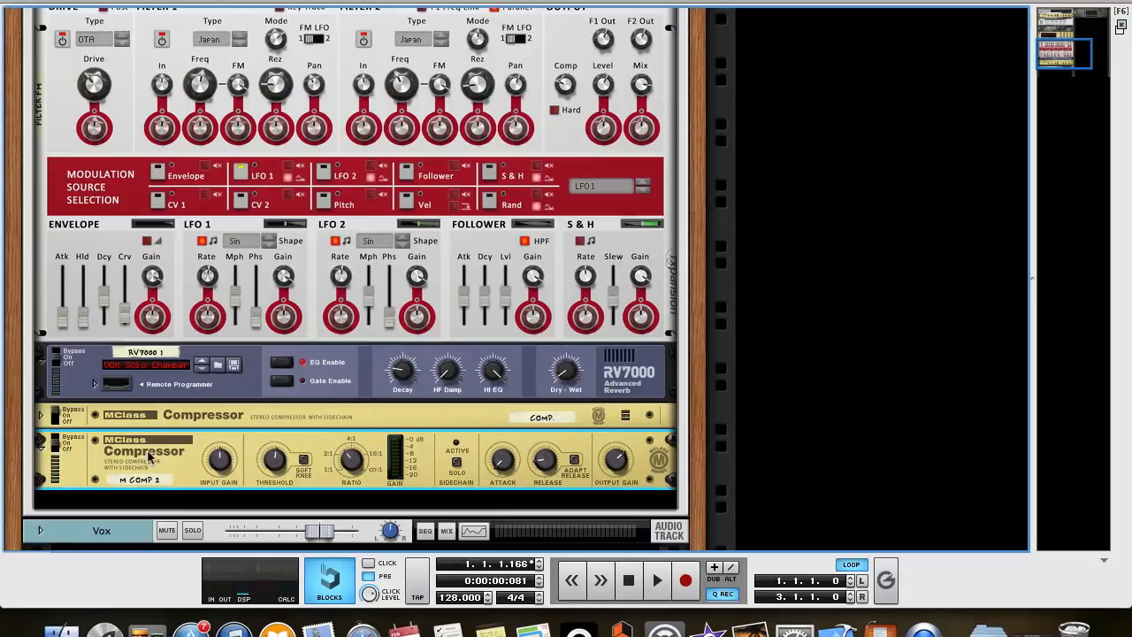
{"action": "key", "text": "space"}
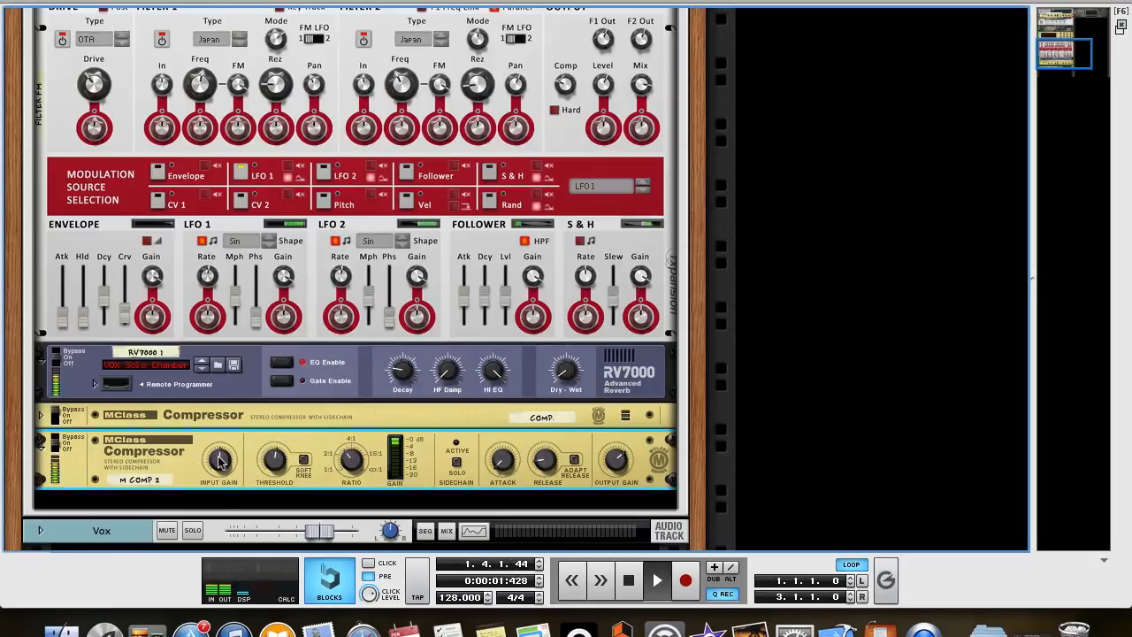
Stop playback and lower the new compressor's output gain slightly
{"action": "key", "text": "space"}
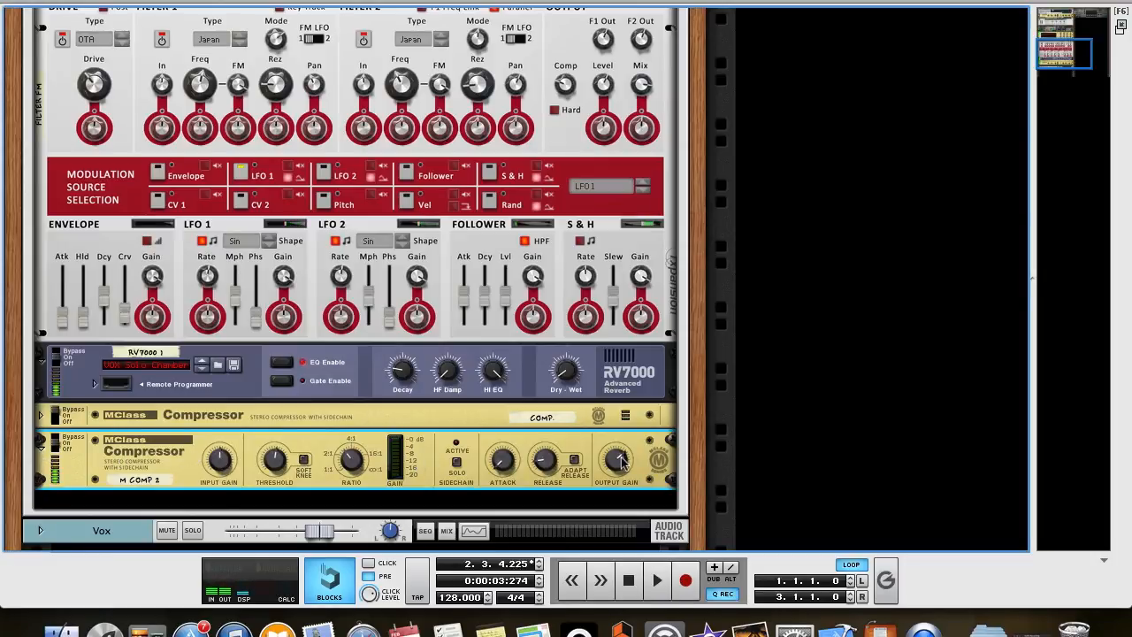
{"action": "left_click_drag", "start_coordinate": [622, 455], "coordinate": [624, 467]}
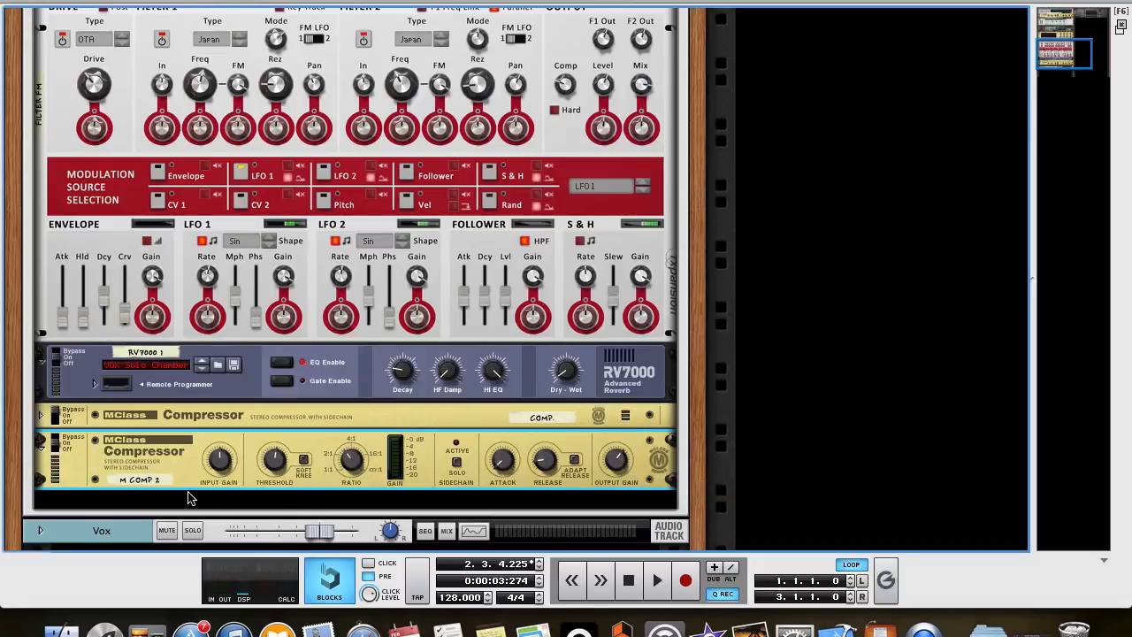
Compare the bass sound by playing the loop with M COMP 2 set to Bypass and with it switched back to On
{"action": "left_click", "coordinate": [62, 440]}
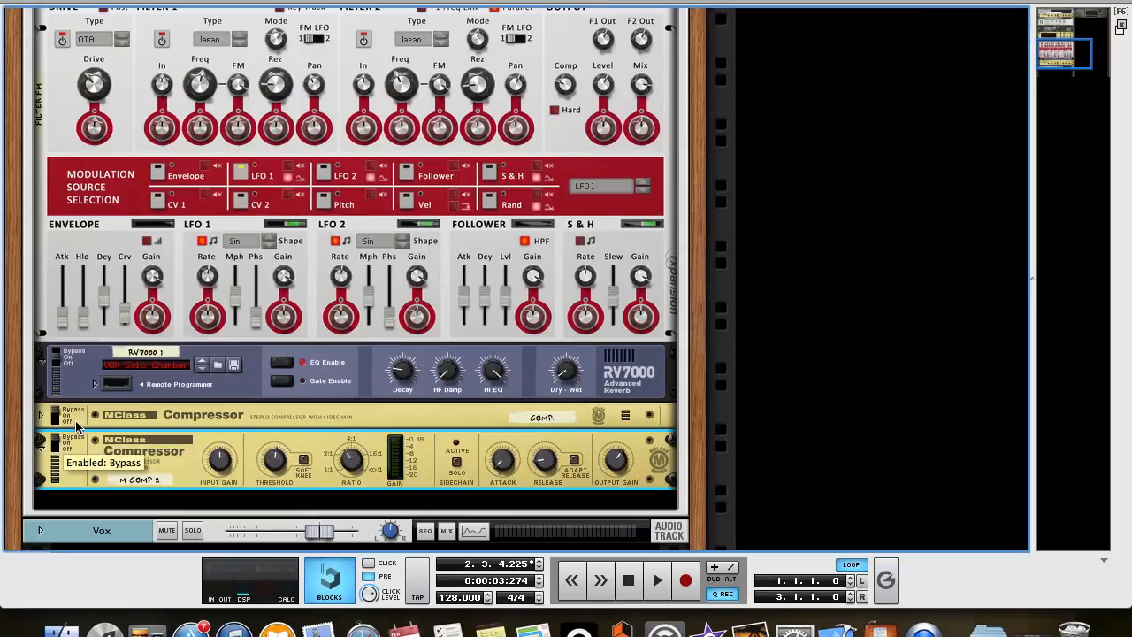
{"action": "key", "text": "space"}
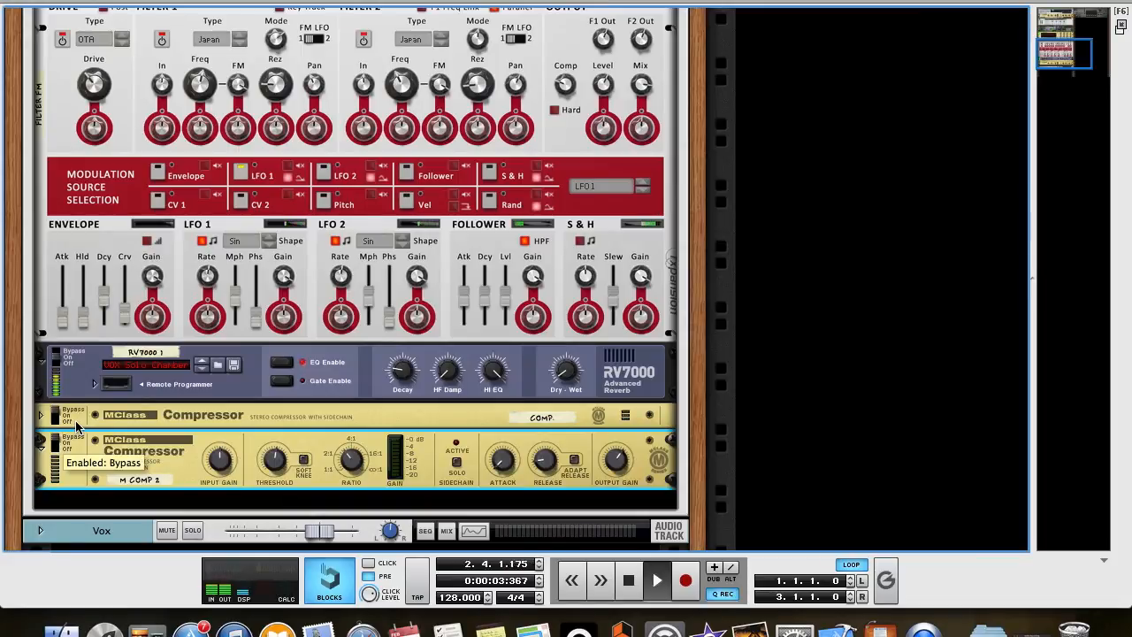
{"action": "key", "text": "space"}
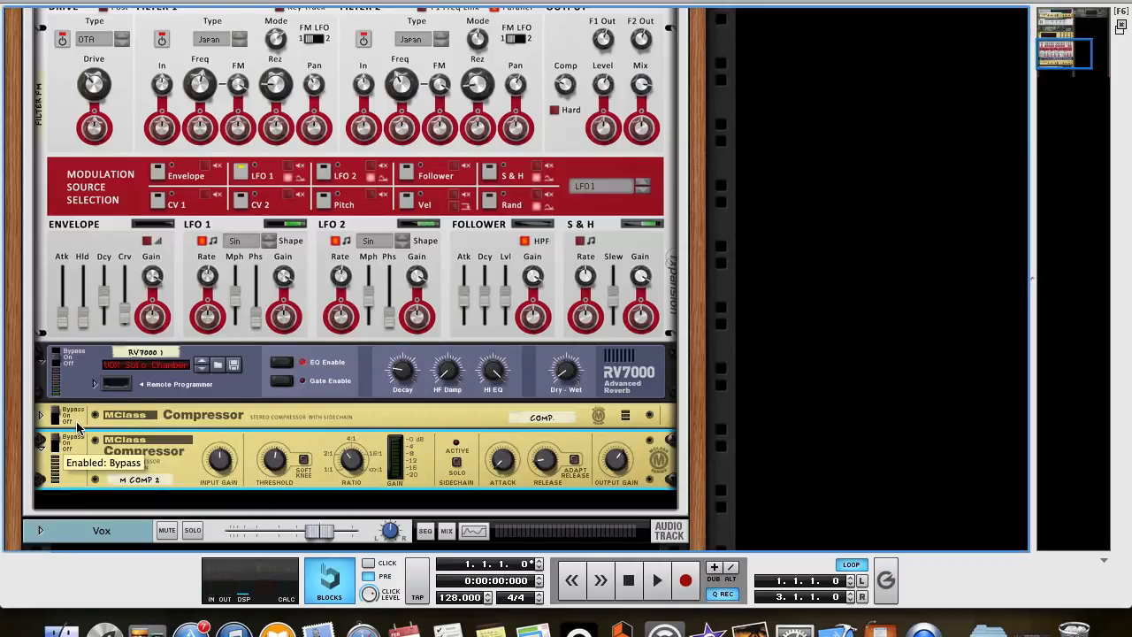
{"action": "left_click", "coordinate": [83, 442]}
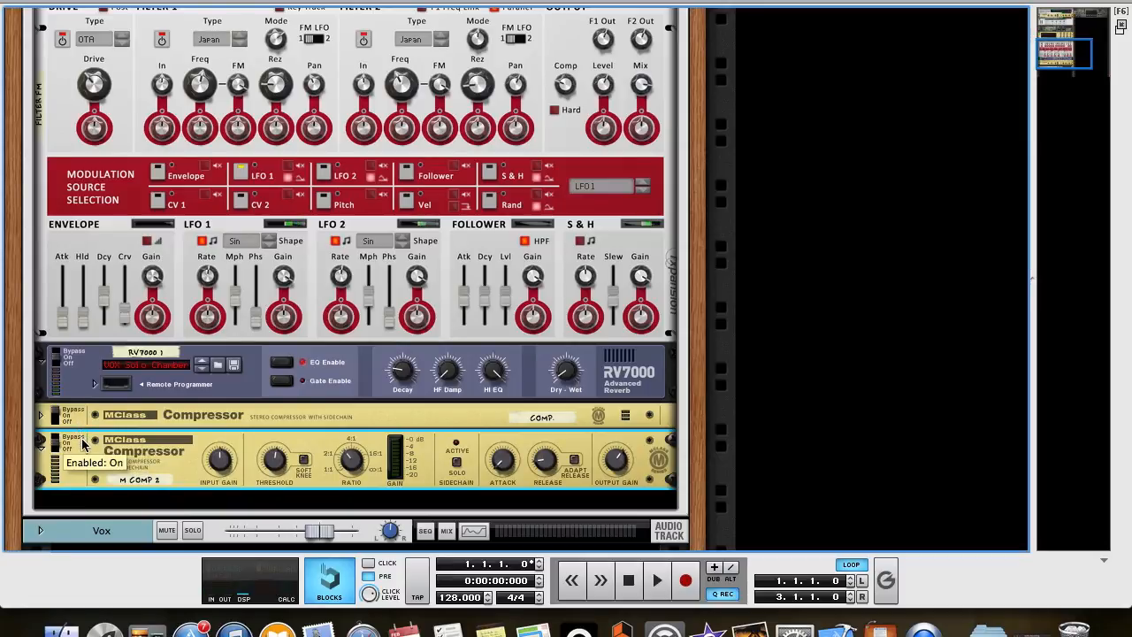
{"action": "key", "text": "space"}
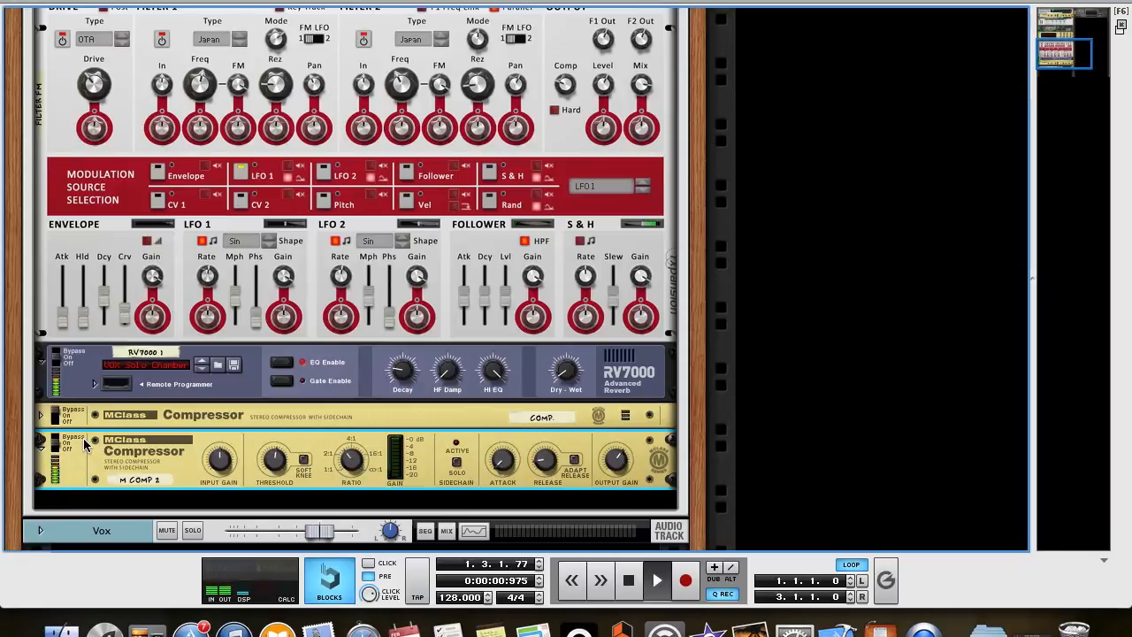